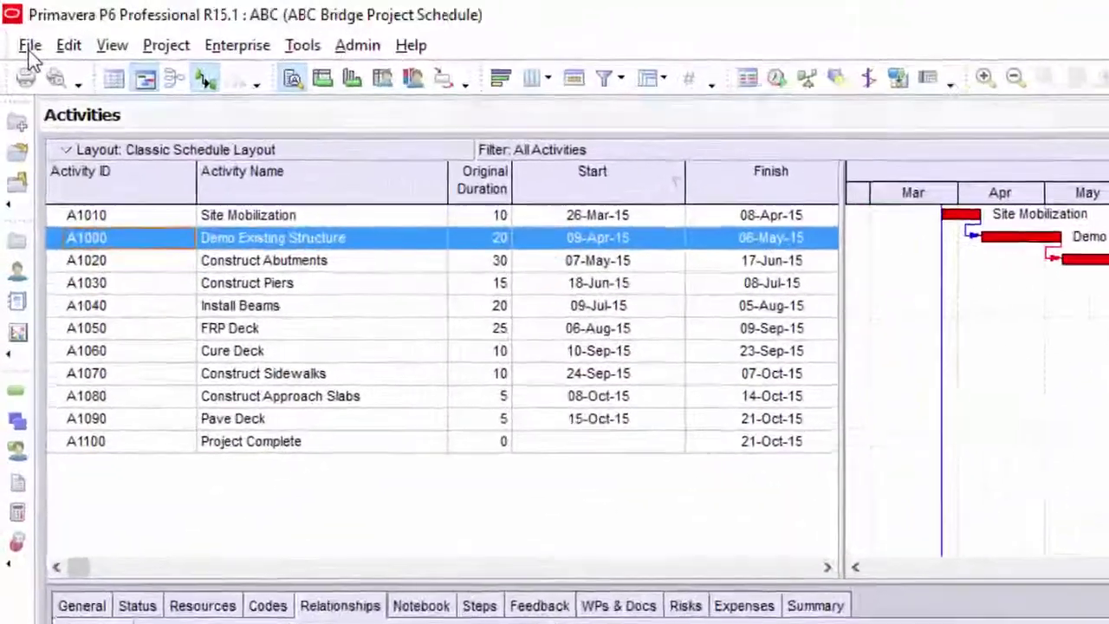
- Close the open ABC project and show the list of enterprise projects
click(29, 45)
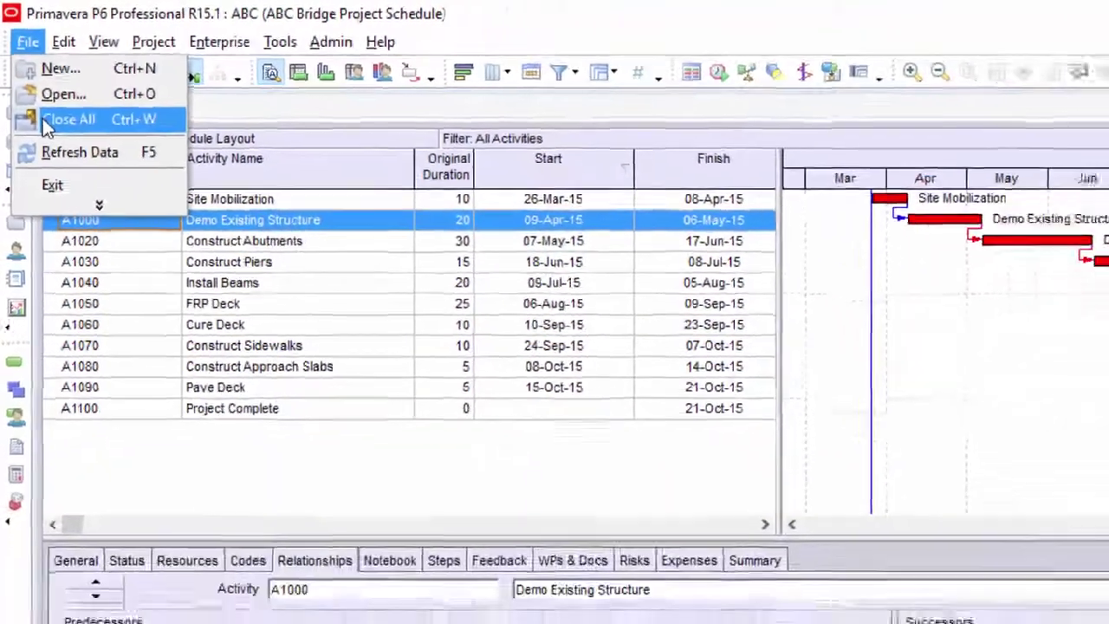
click(52, 131)
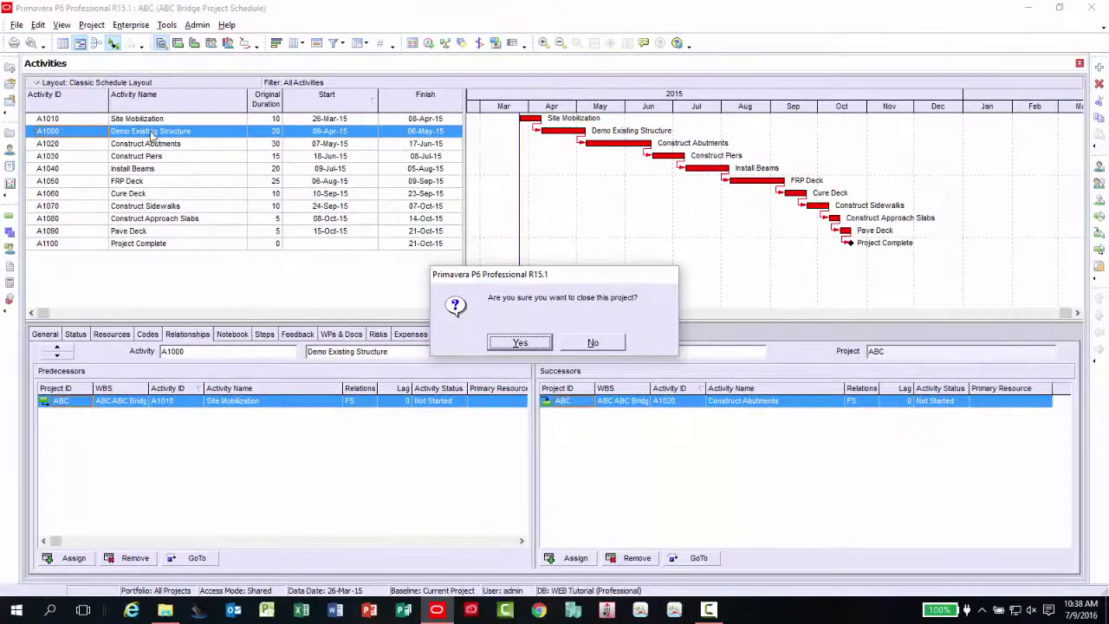
click(510, 343)
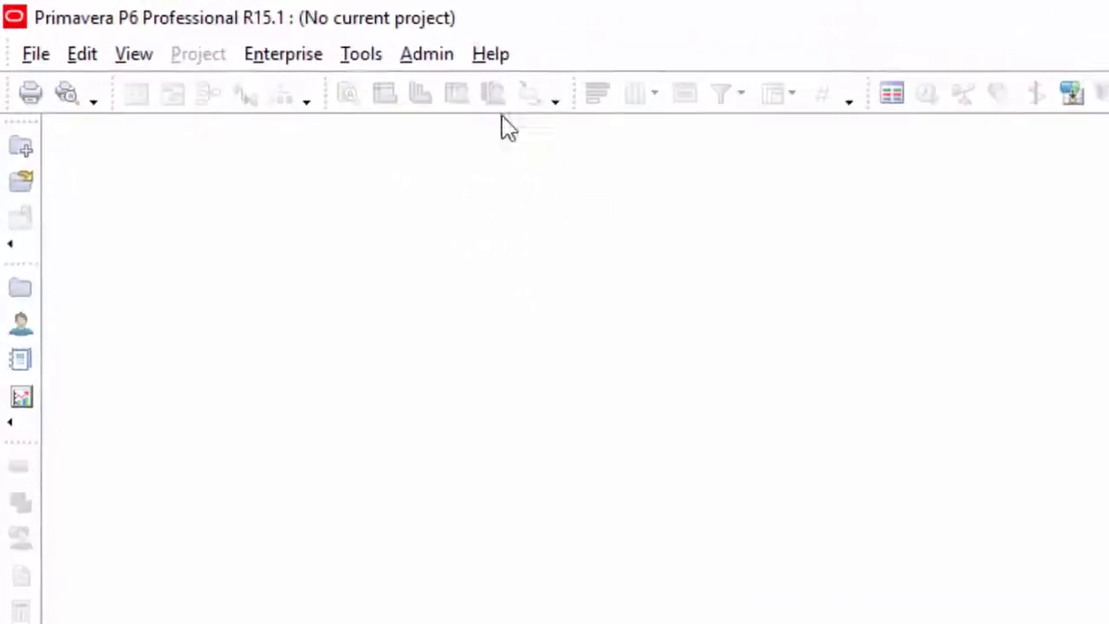
click(292, 53)
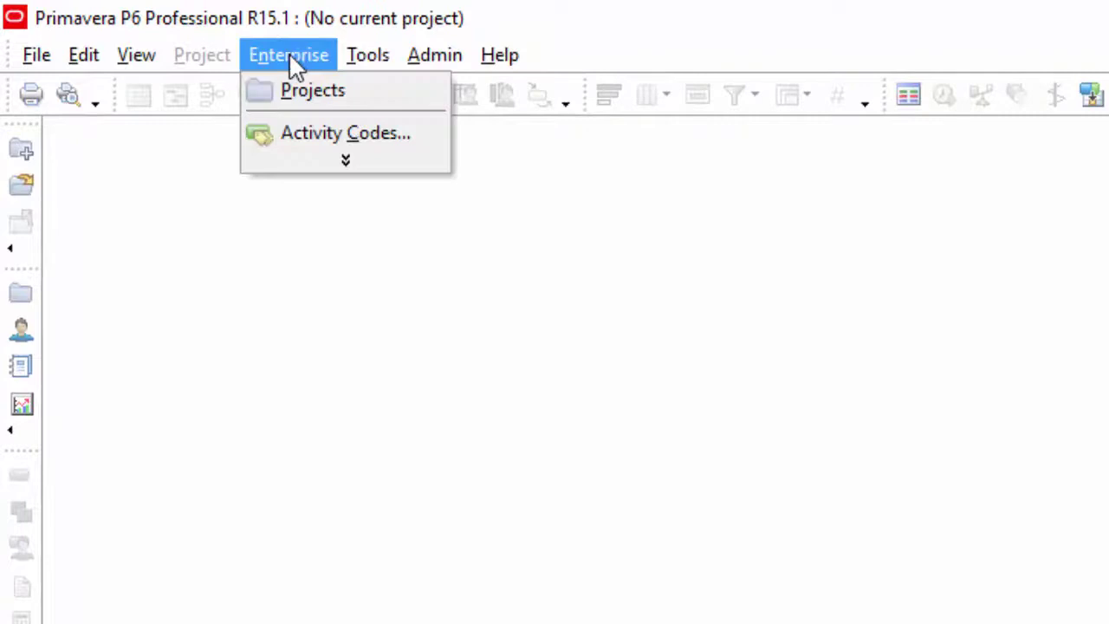
click(288, 85)
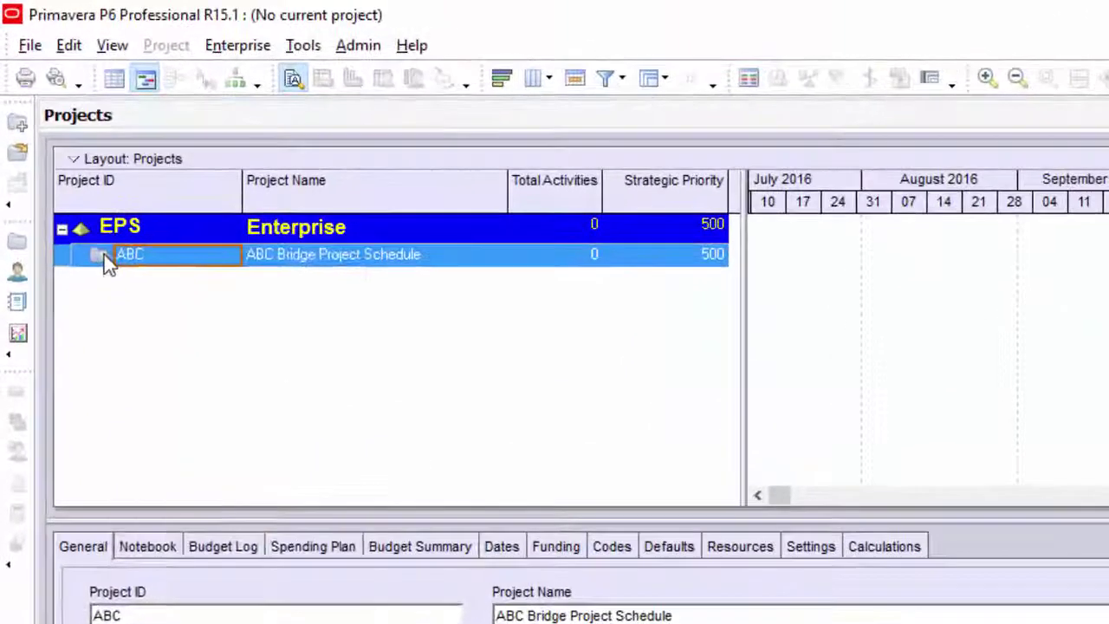
- Copy the ABC project and paste the duplicate under the Enterprise EPS, accepting the default copy options
right_click(104, 261)
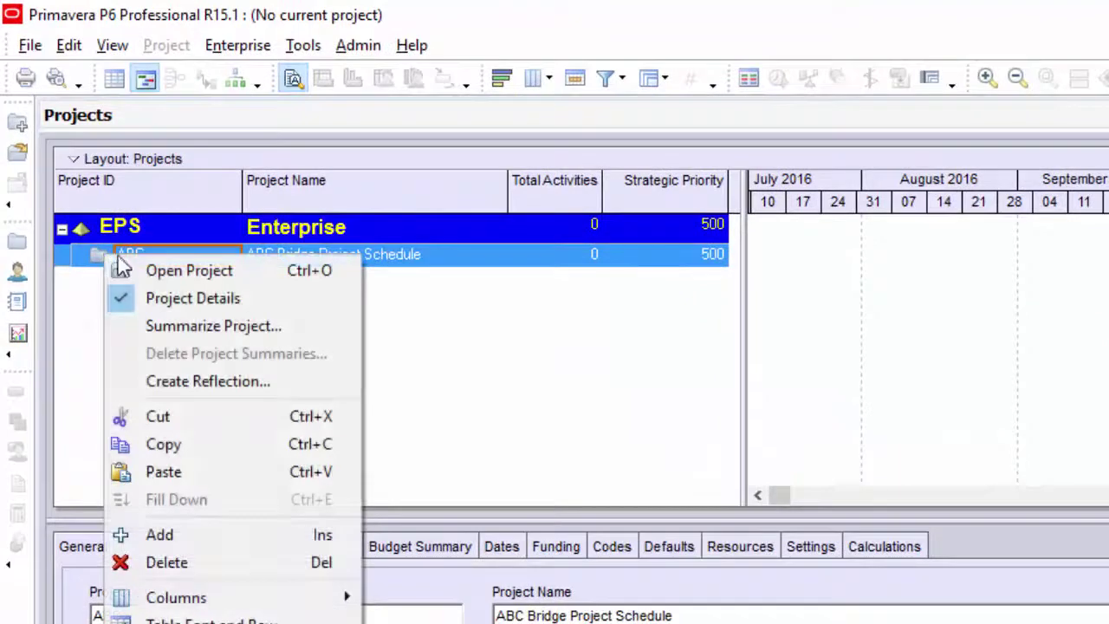
click(181, 448)
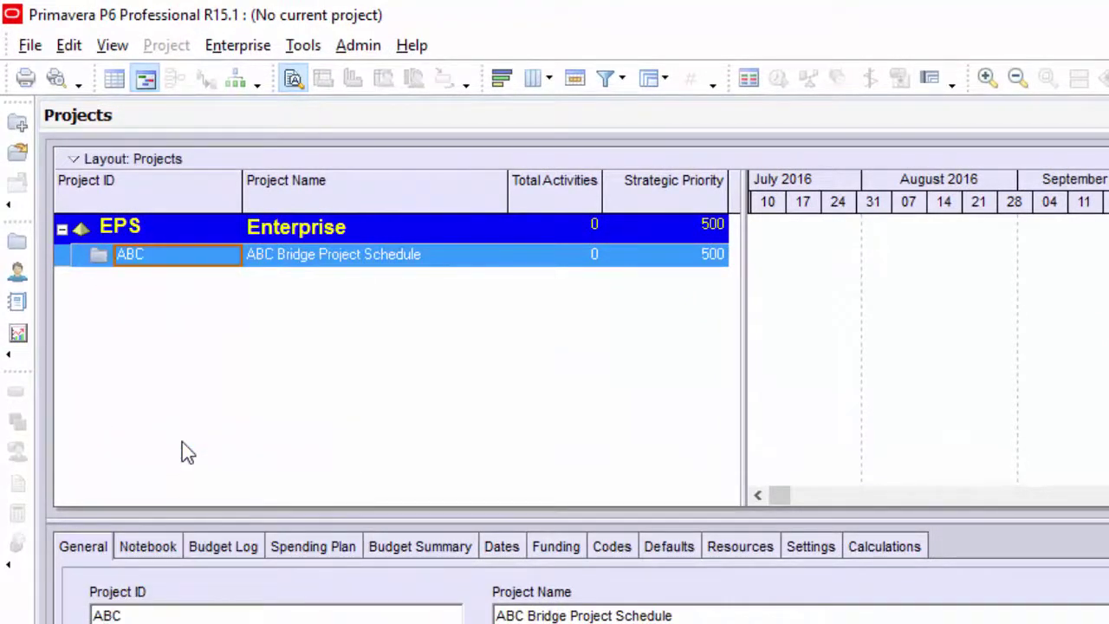
right_click(155, 349)
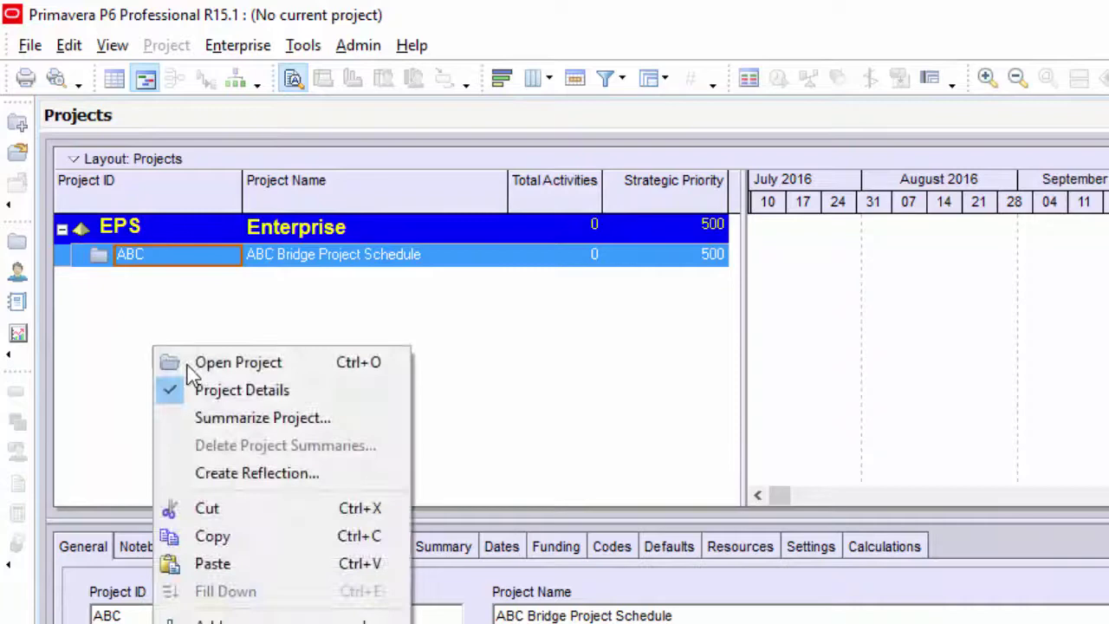
click(227, 561)
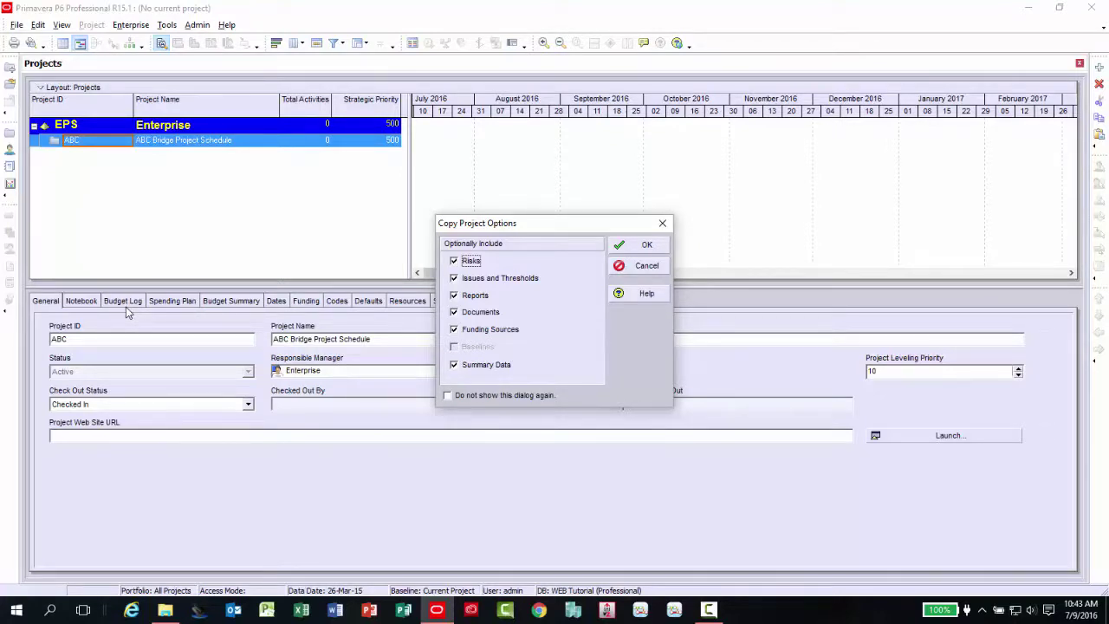
click(622, 246)
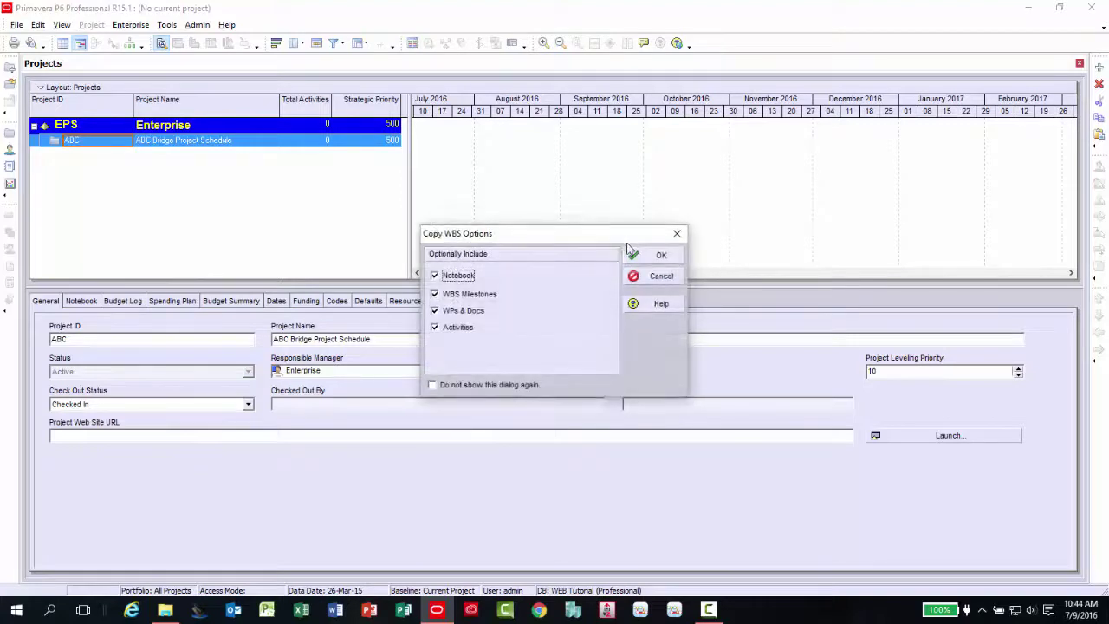
click(628, 252)
click(709, 243)
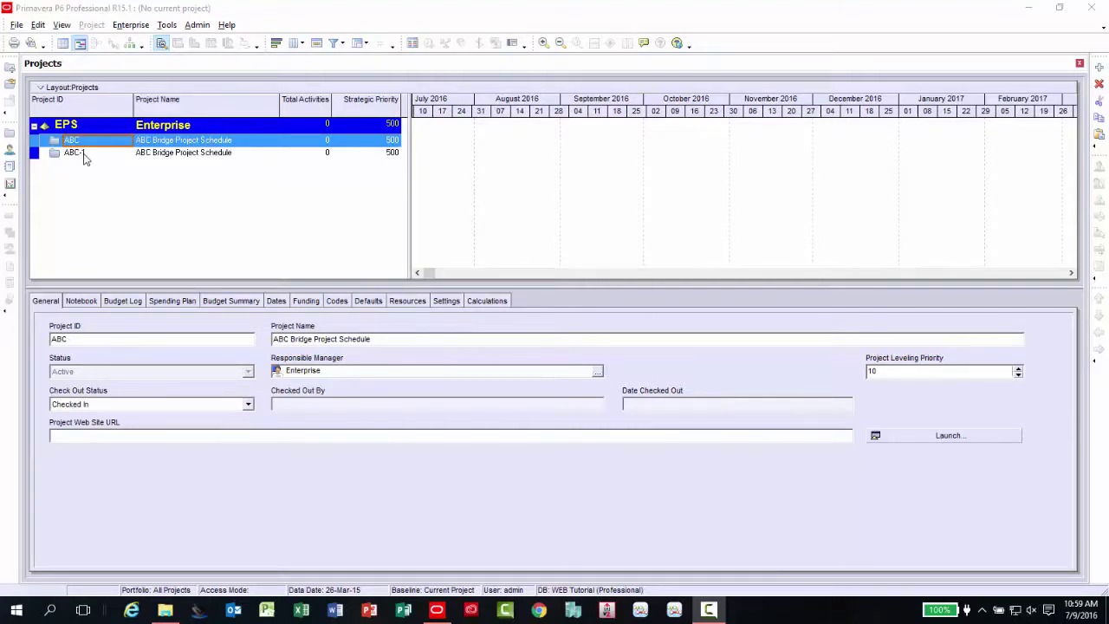
- Rename the copied project ABC-1 as "ABC Bridge Project Schedule Initial"
click(84, 155)
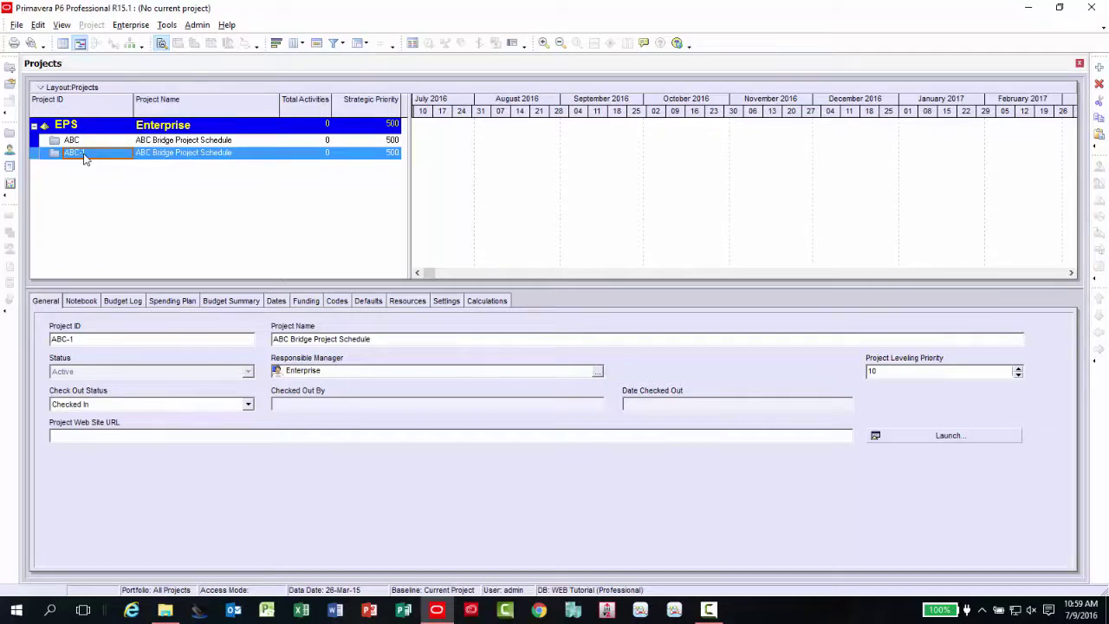
click(396, 337)
text(Initial)
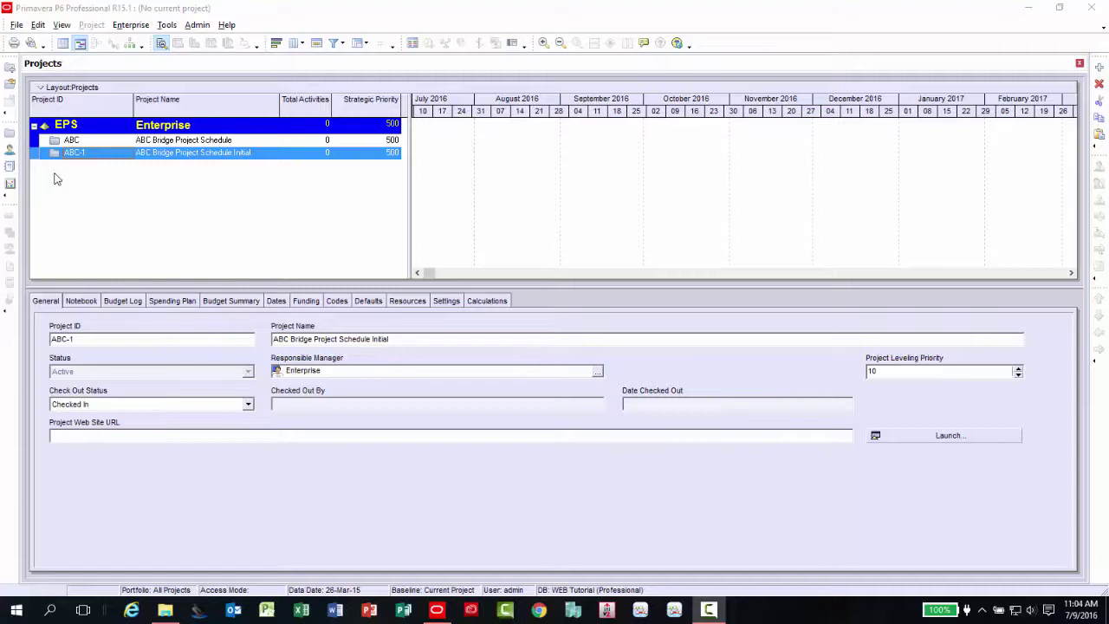
- Open the original ABC project, ABC Bridge Project Schedule
click(53, 144)
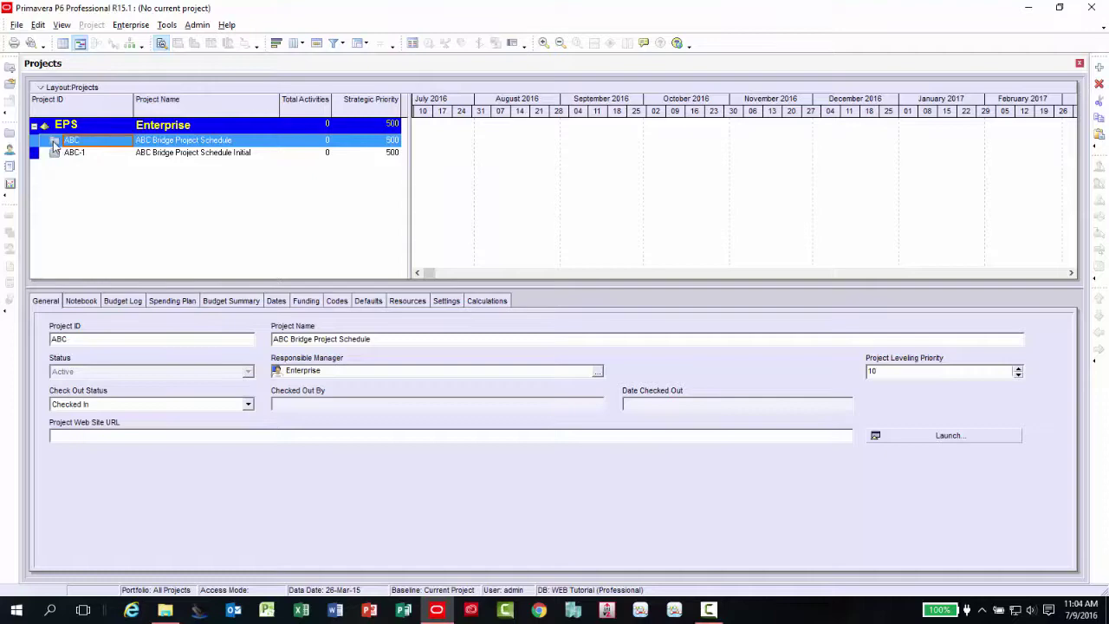
right_click(54, 141)
click(100, 148)
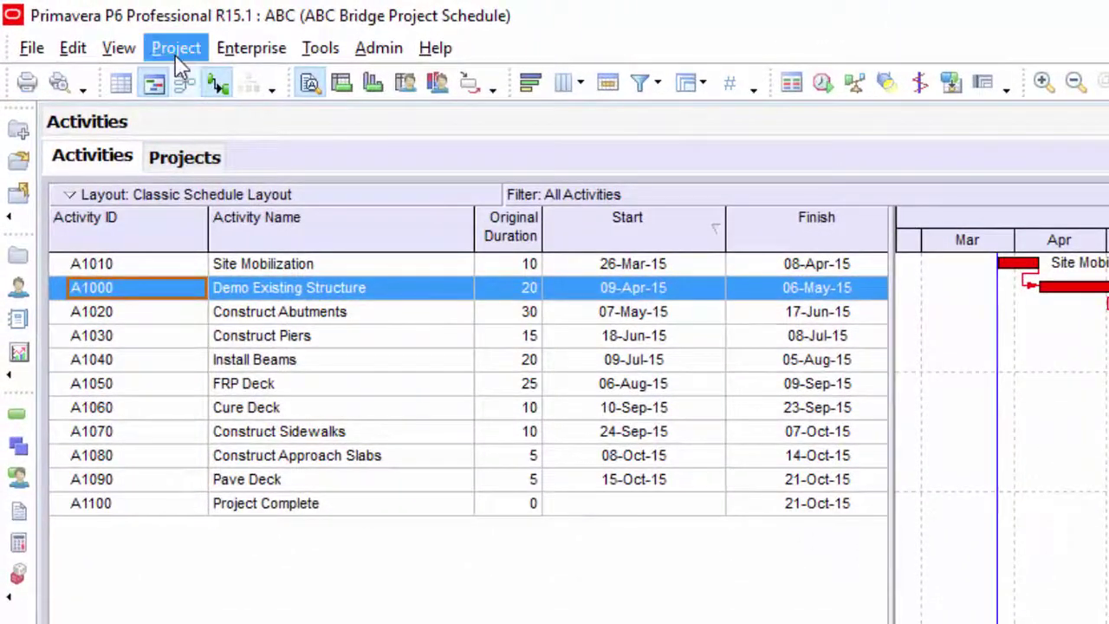
- Add a baseline to the current project by converting project ABC-1 into it, and finish maintaining baselines
click(177, 52)
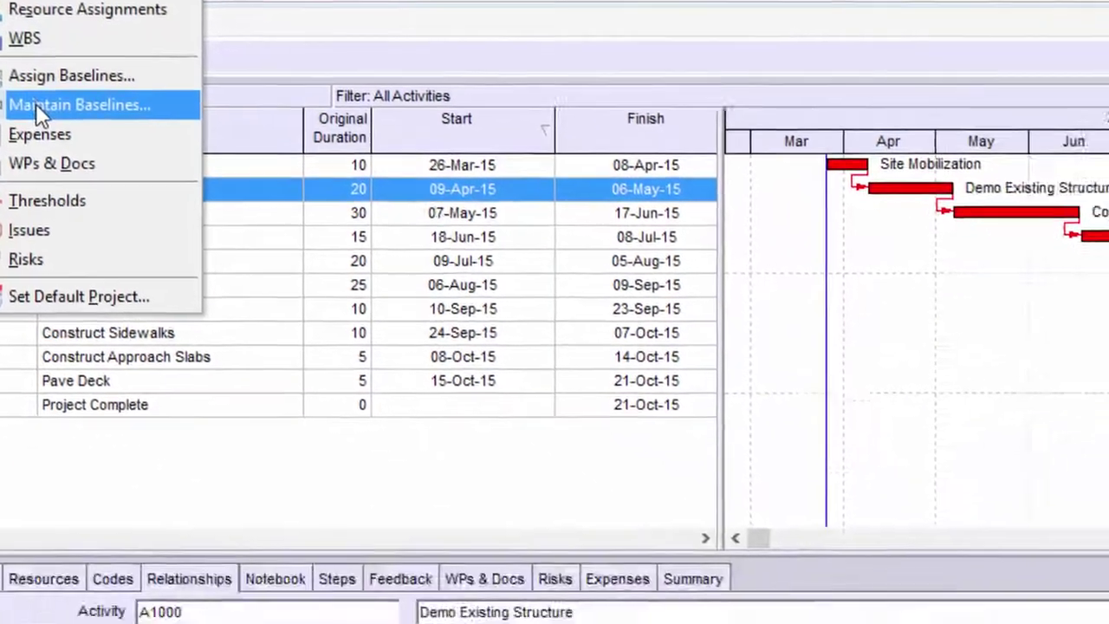
click(36, 103)
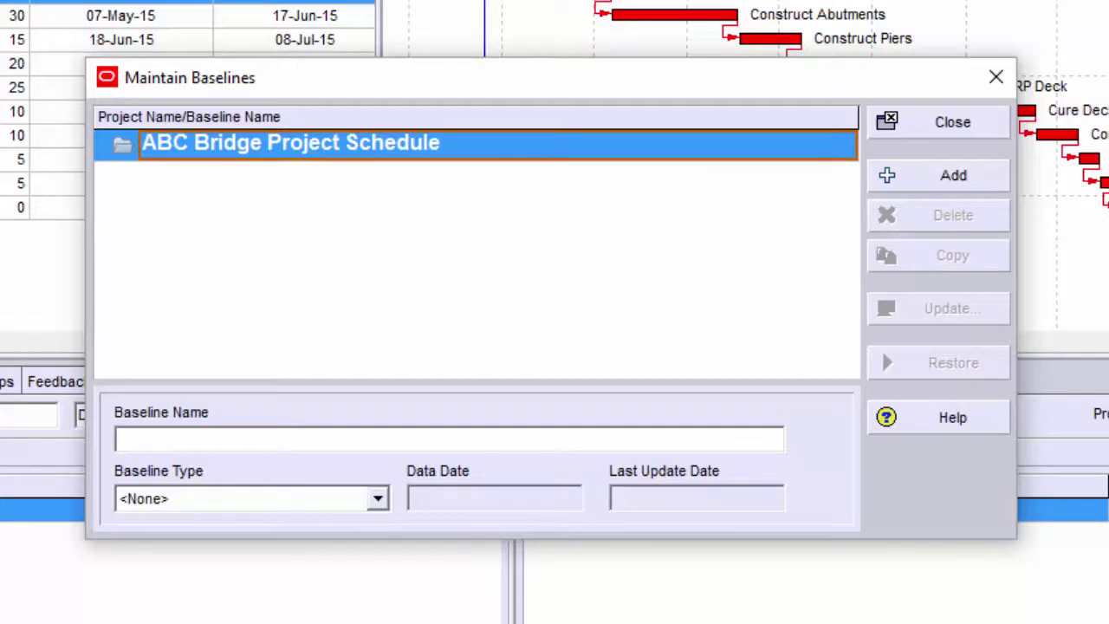
click(885, 176)
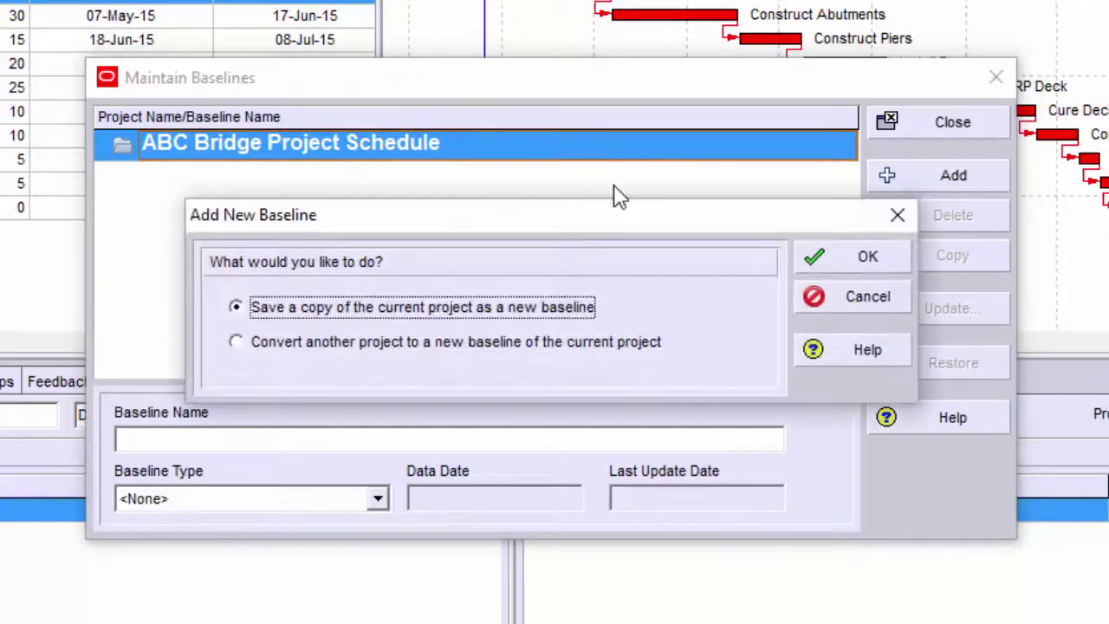
click(488, 349)
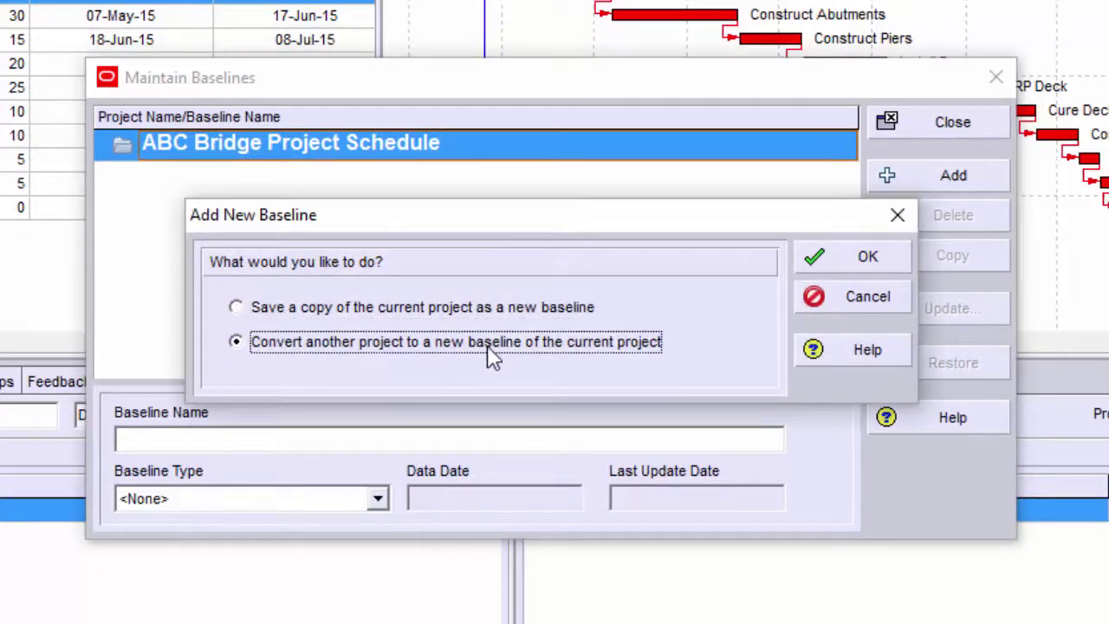
click(836, 259)
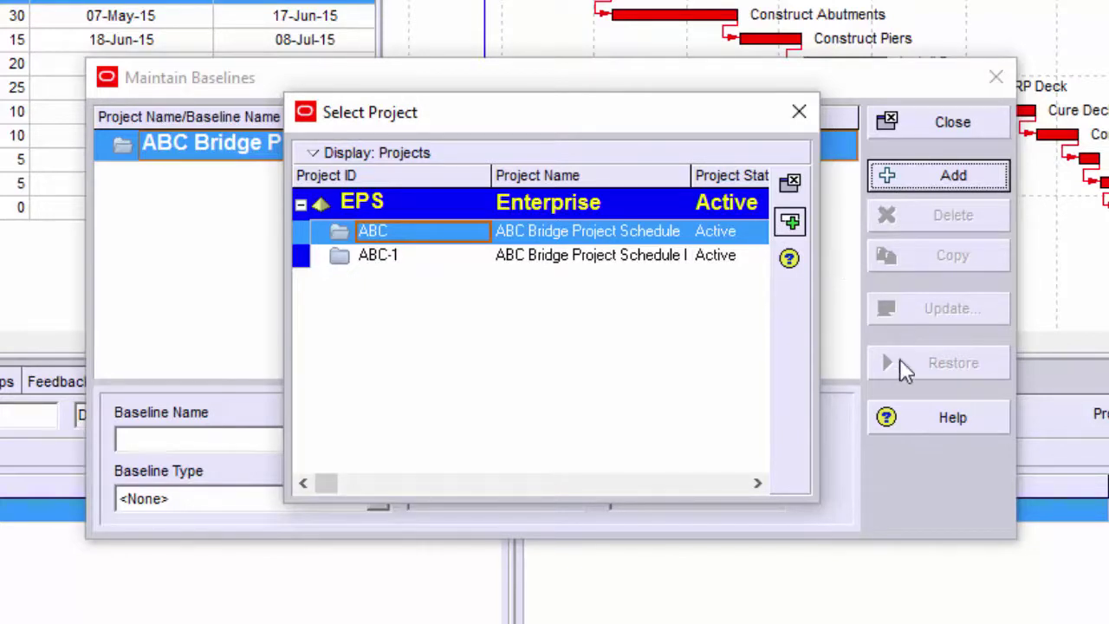
click(377, 258)
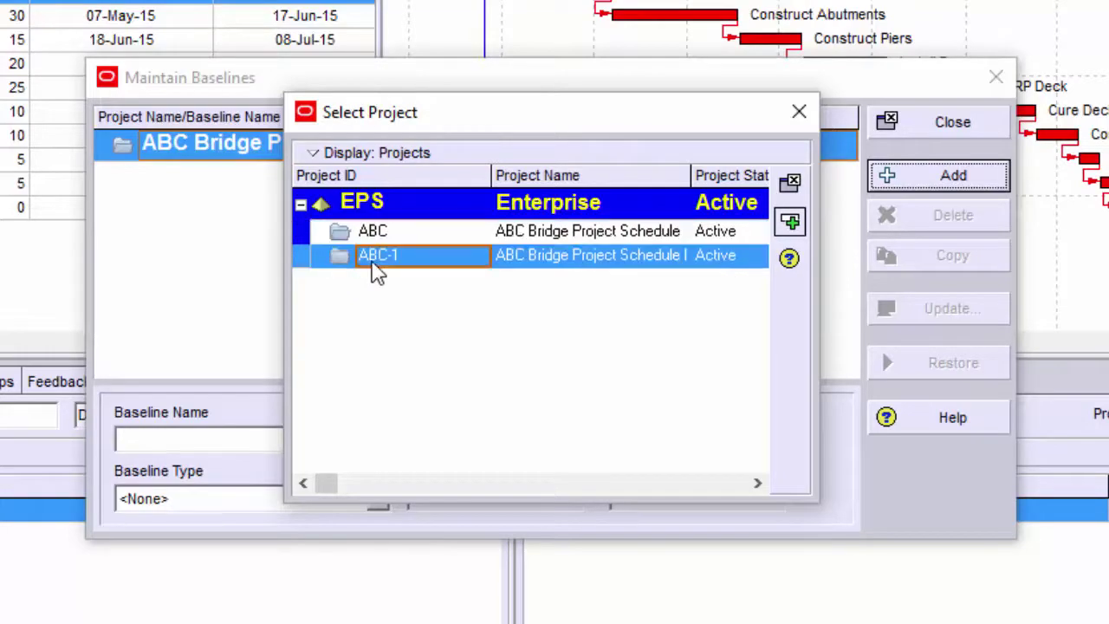
click(790, 224)
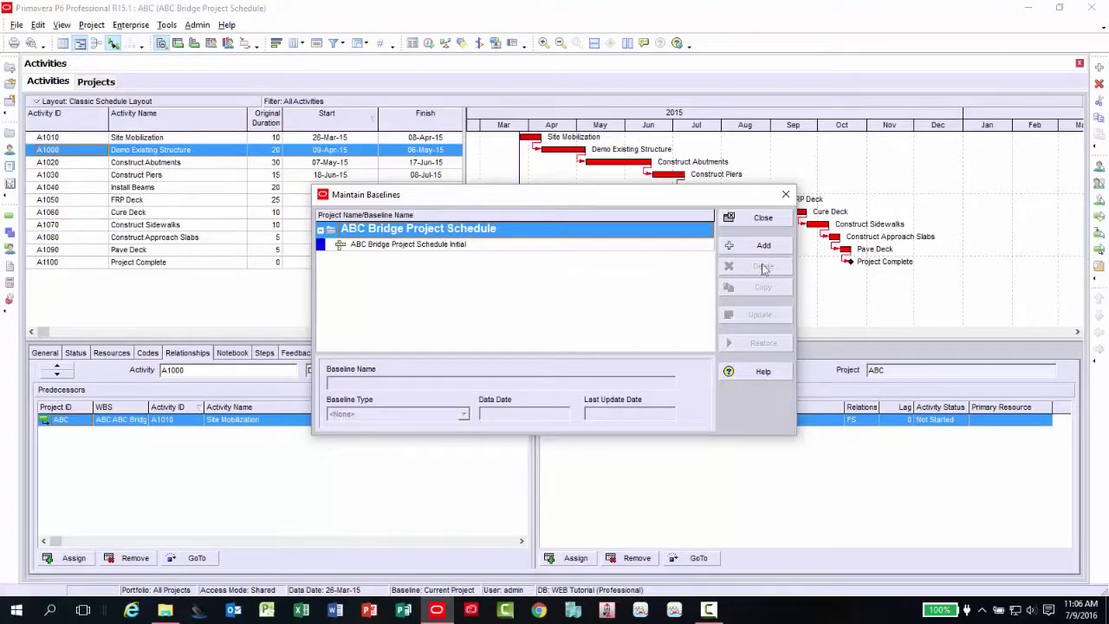
click(764, 218)
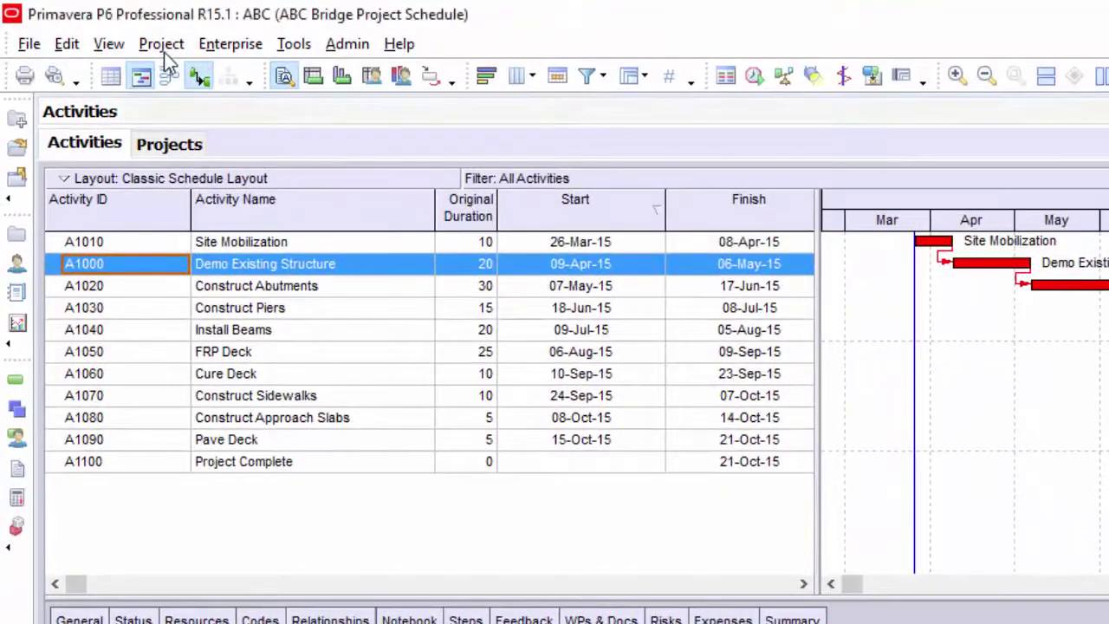
- Assign ABC Bridge Project Schedule Initial as the project baseline of ABC and return to the project list
click(163, 49)
click(184, 159)
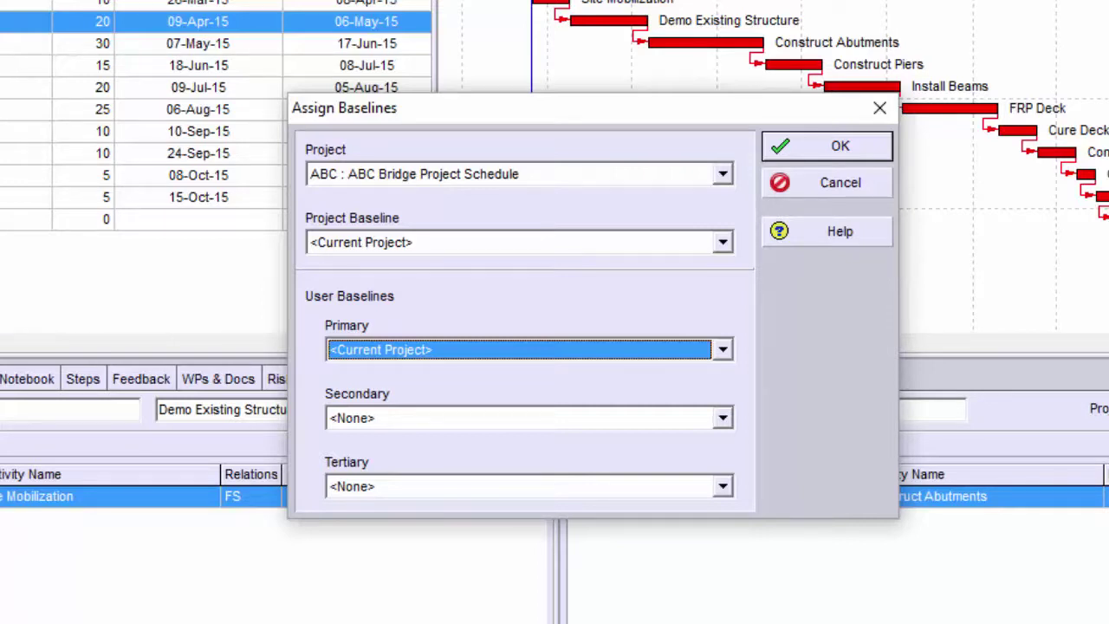
click(723, 243)
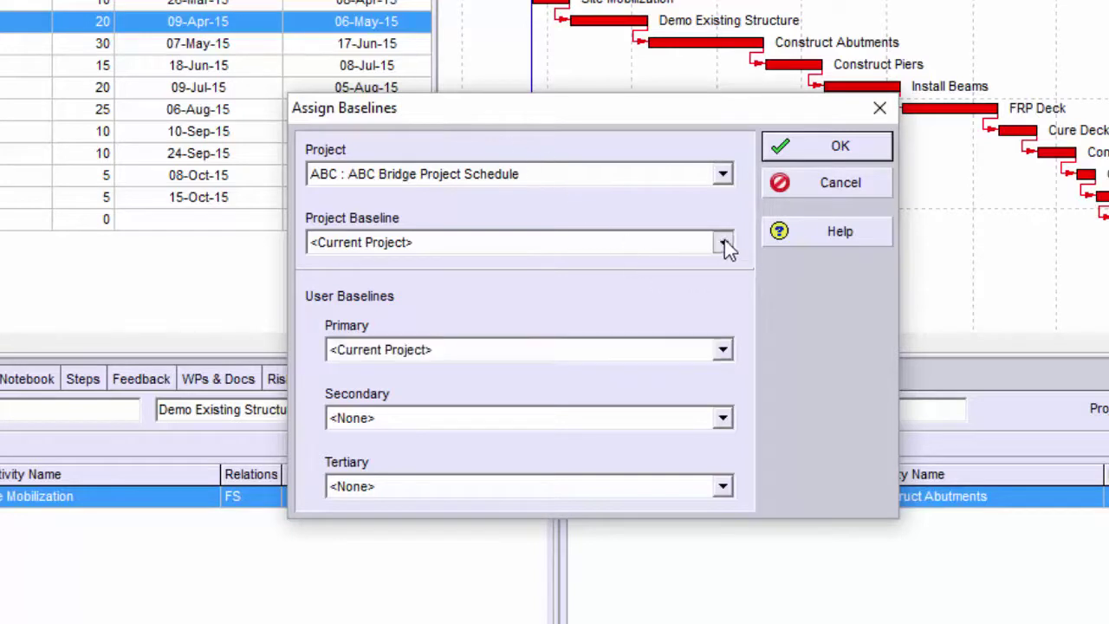
click(706, 283)
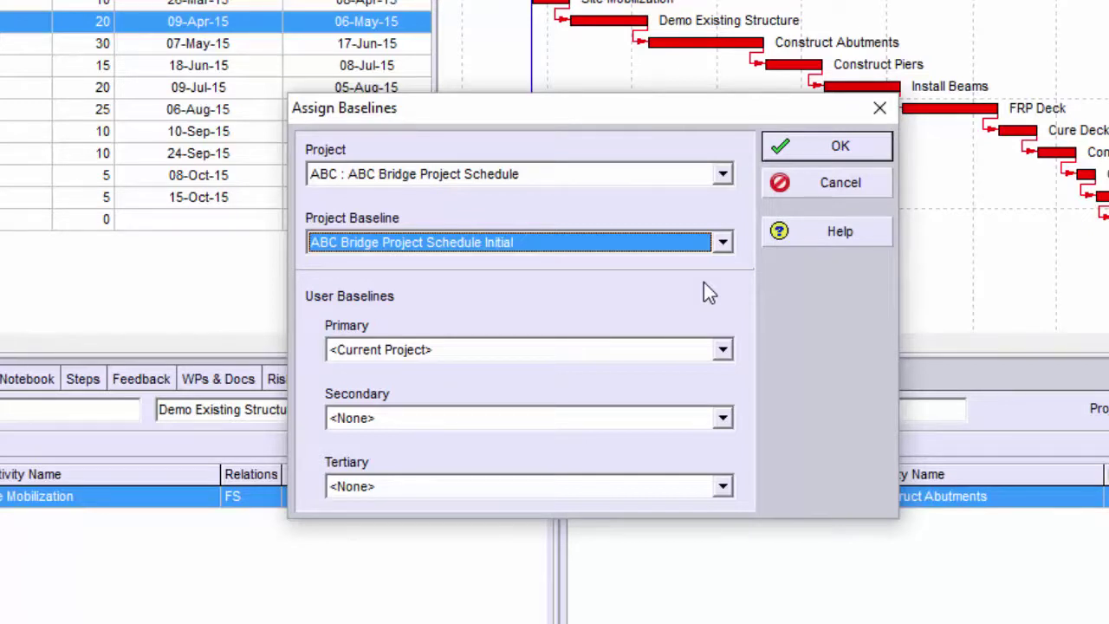
click(804, 149)
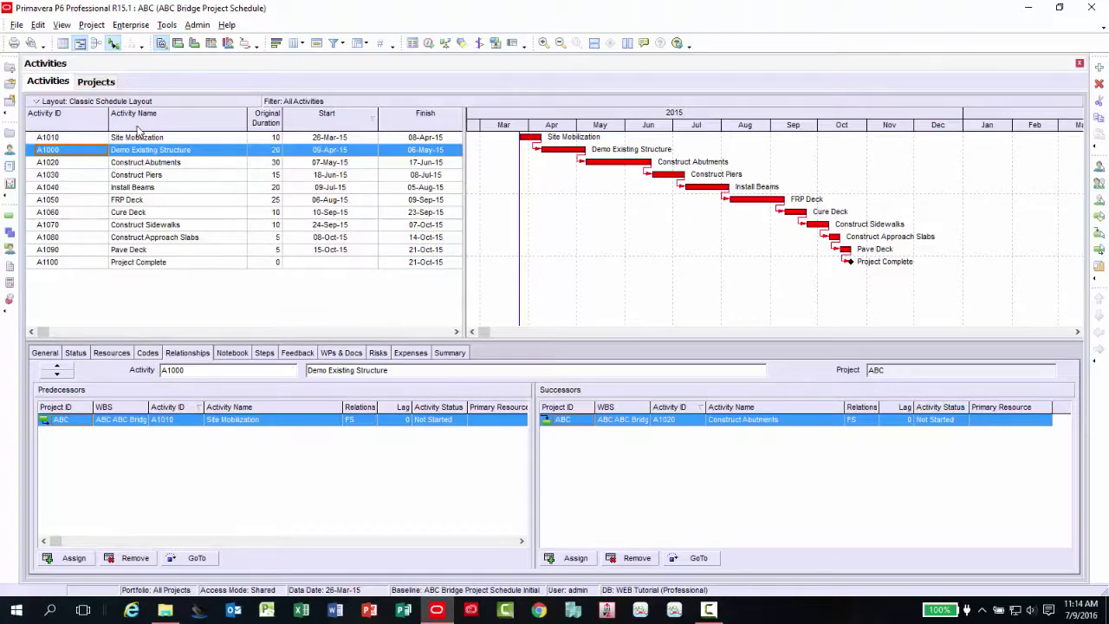
click(96, 83)
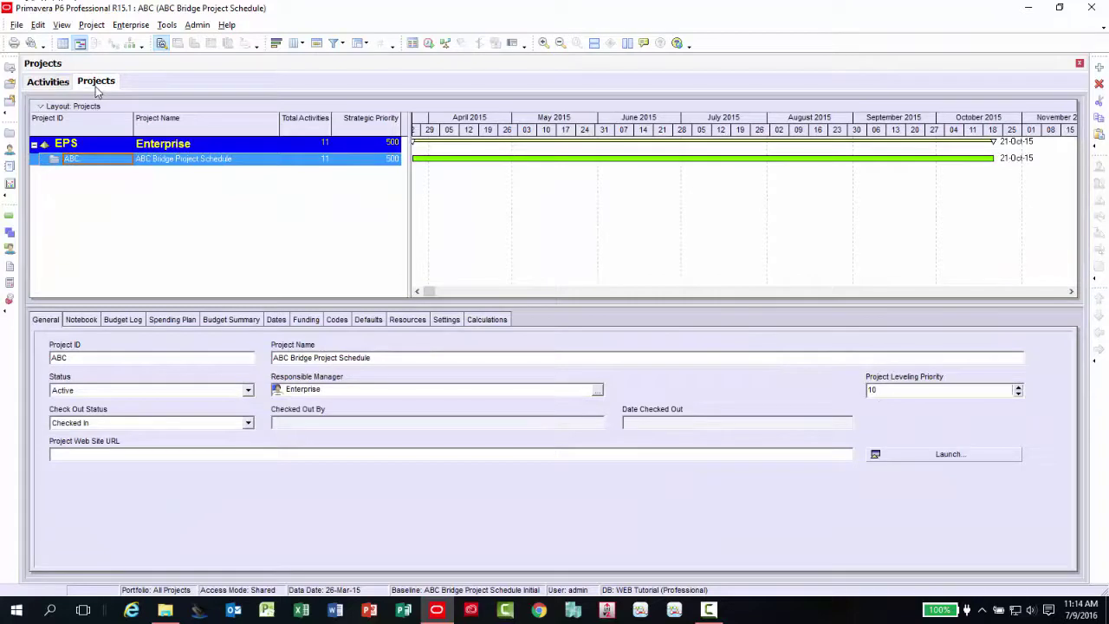